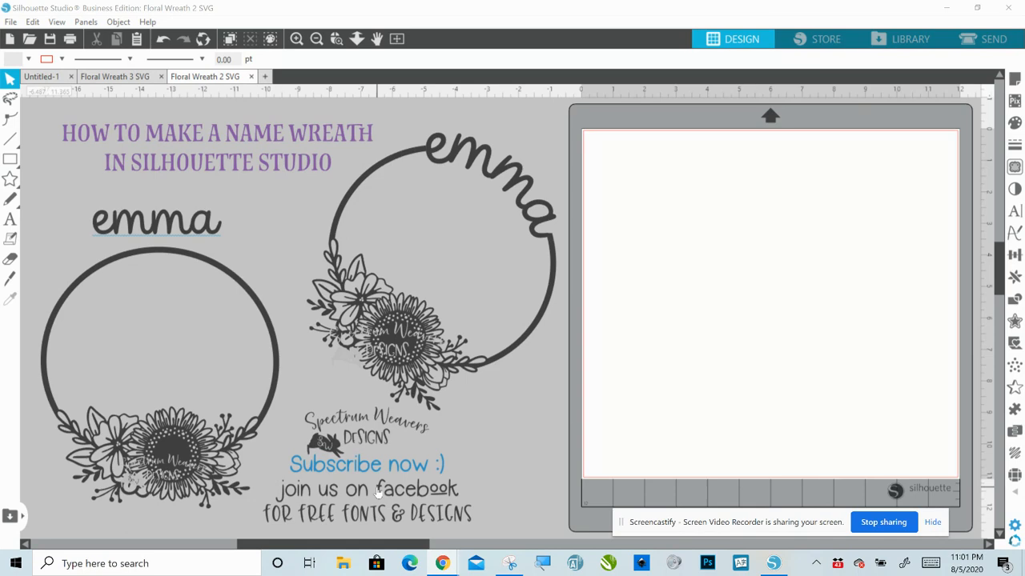
Step: Move the branding and subscribe text block onto the cutting mat page and delete the finished example wreath
{"action": "left_click_drag", "start_coordinate": [333, 453], "coordinate": [545, 392]}
{"action": "left_click_drag", "start_coordinate": [641, 365], "coordinate": [894, 172]}
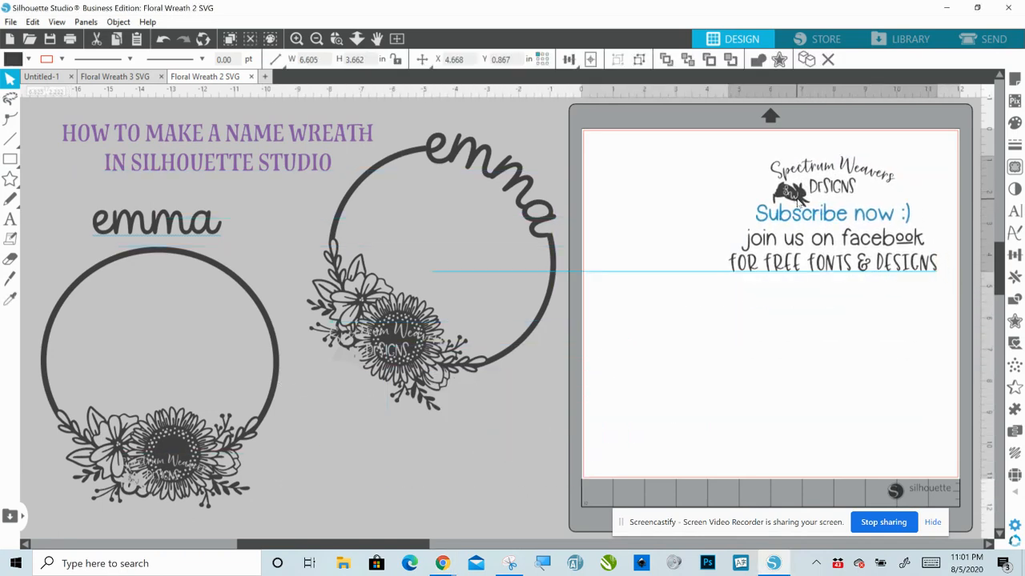
{"action": "left_click", "coordinate": [215, 218]}
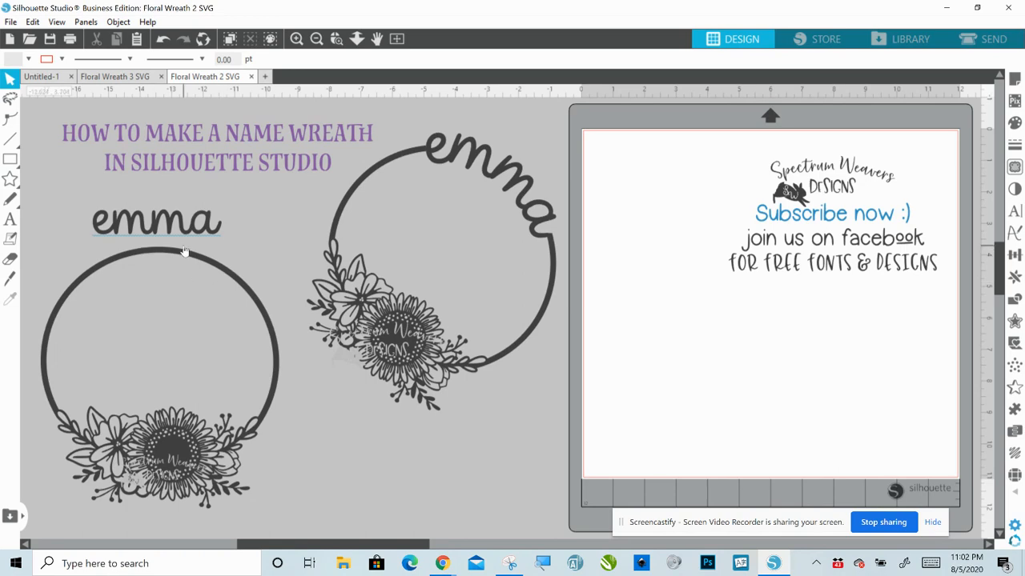
{"action": "left_click", "coordinate": [397, 332]}
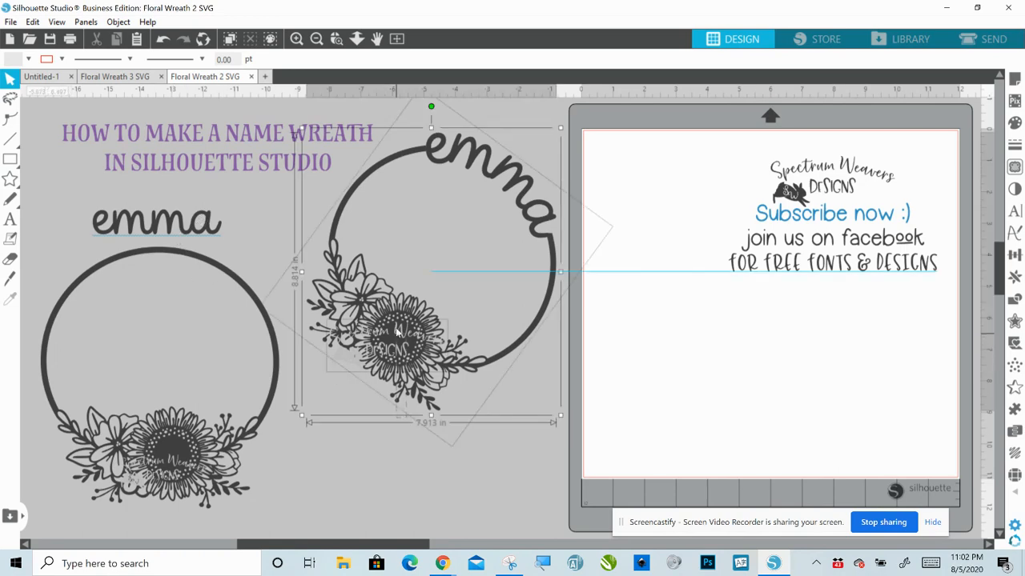
{"action": "key", "text": "Delete"}
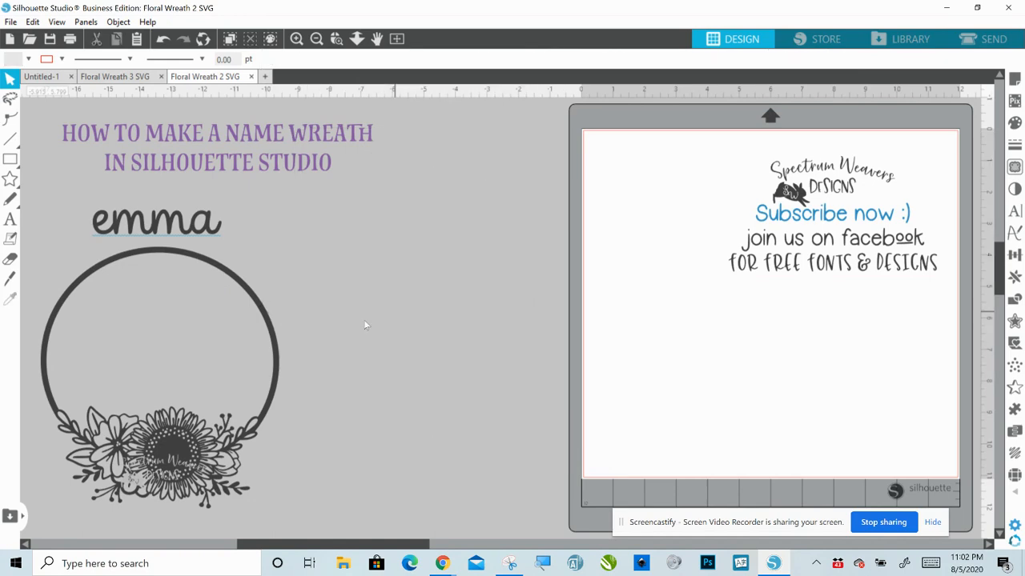
Step: Move the floral wreath away from the name text and rotate it clockwise until the flowers sit at its lower left
{"action": "mouse_move", "coordinate": [160, 515]}
{"action": "left_mouse_down"}
{"action": "mouse_move", "coordinate": [164, 476]}
{"action": "mouse_move", "coordinate": [165, 528]}
{"action": "left_mouse_up"}
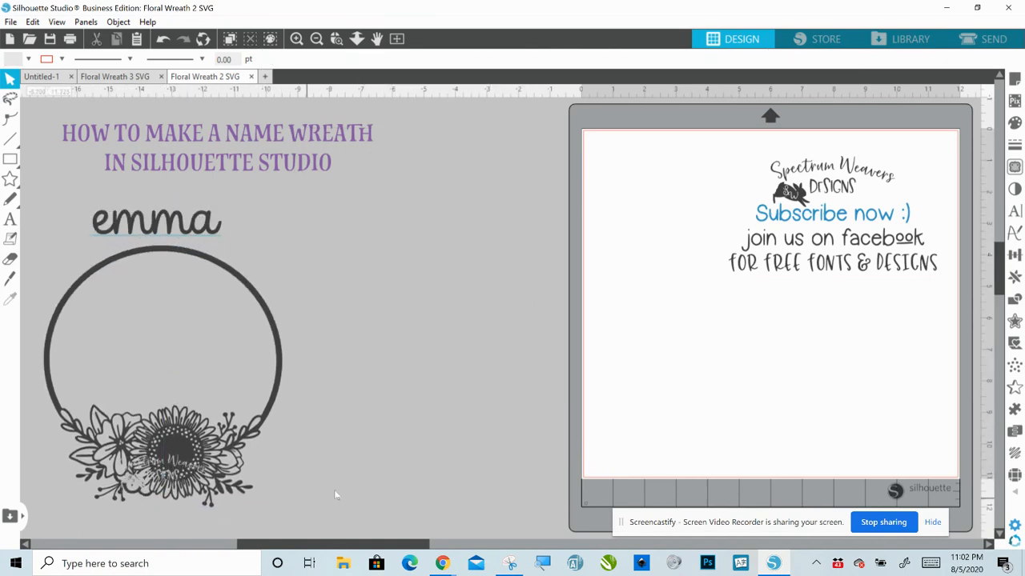
{"action": "left_click", "coordinate": [164, 462]}
{"action": "left_click_drag", "start_coordinate": [192, 473], "coordinate": [340, 474]}
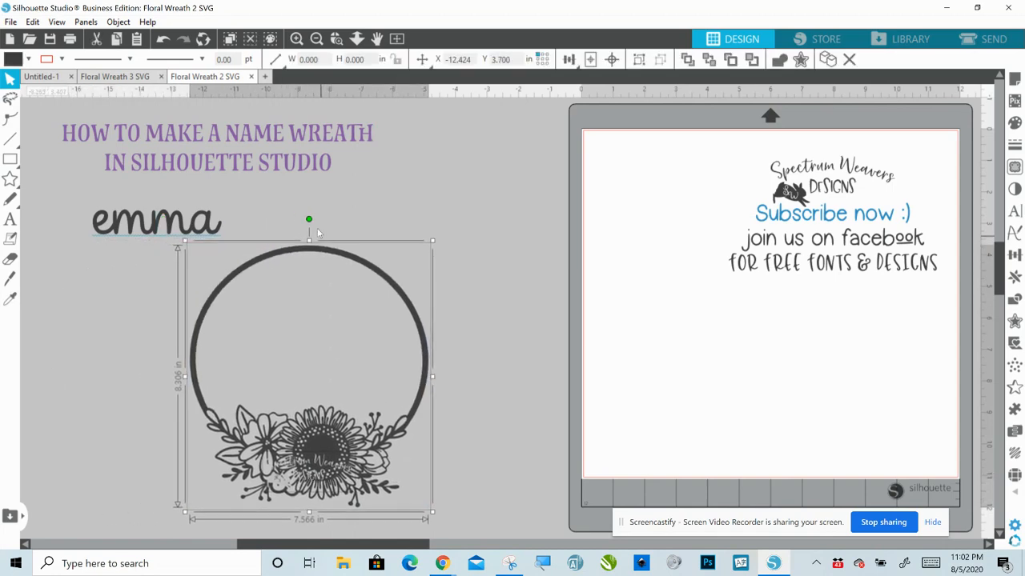
{"action": "left_click_drag", "start_coordinate": [309, 221], "coordinate": [405, 254]}
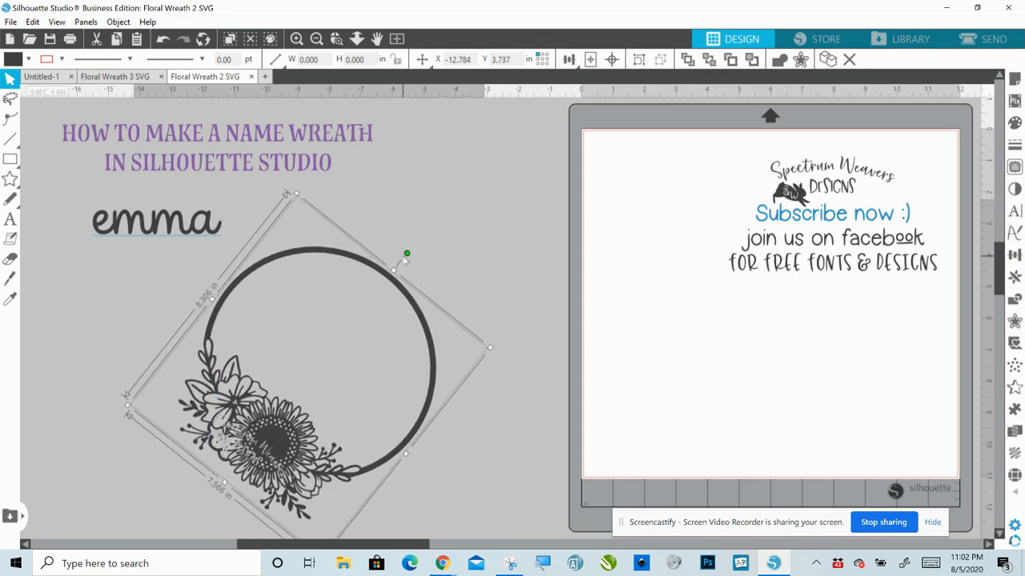
{"action": "left_click", "coordinate": [491, 258]}
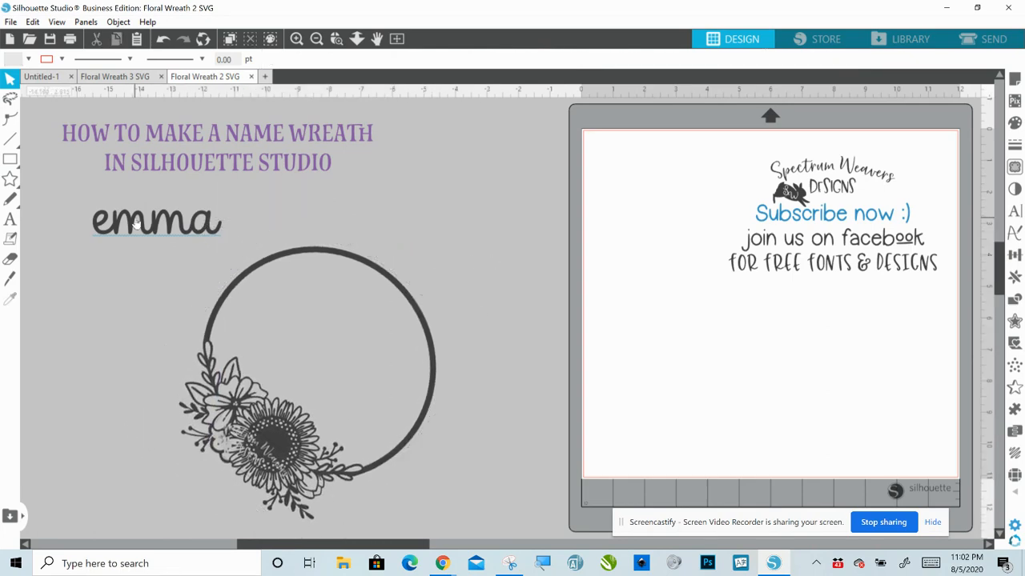
Step: Attach the name text to the wreath's upper-right arc as a text path and lower its offset so the letters overlap the ring
{"action": "left_click_drag", "start_coordinate": [137, 221], "coordinate": [440, 217]}
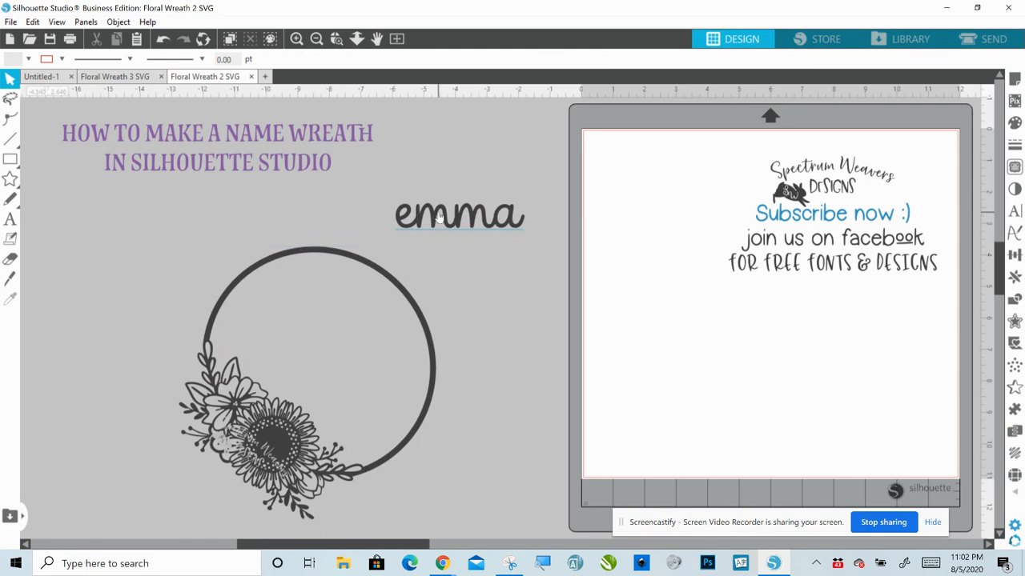
{"action": "double_click", "coordinate": [440, 217]}
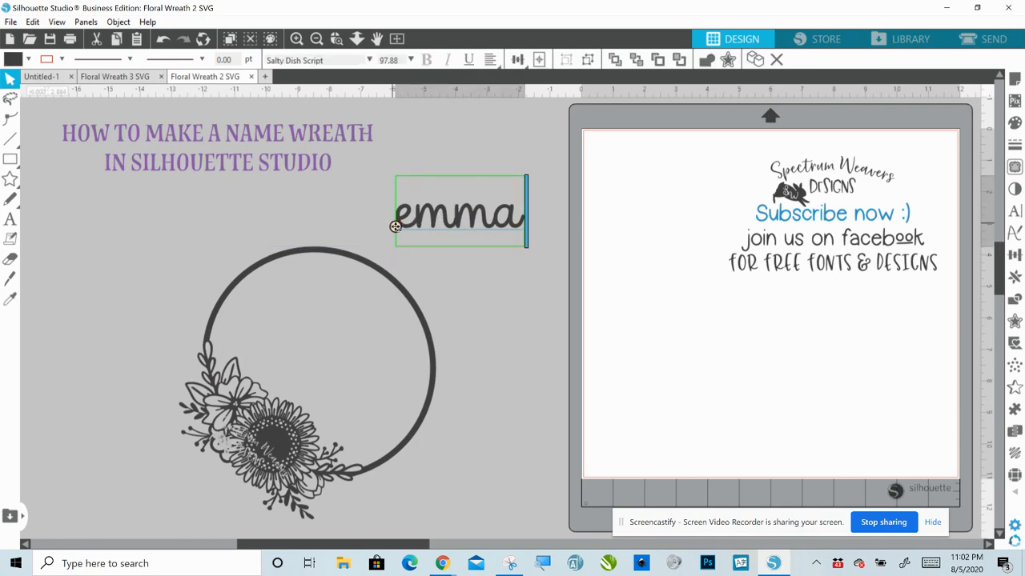
{"action": "left_click_drag", "start_coordinate": [396, 227], "coordinate": [333, 248]}
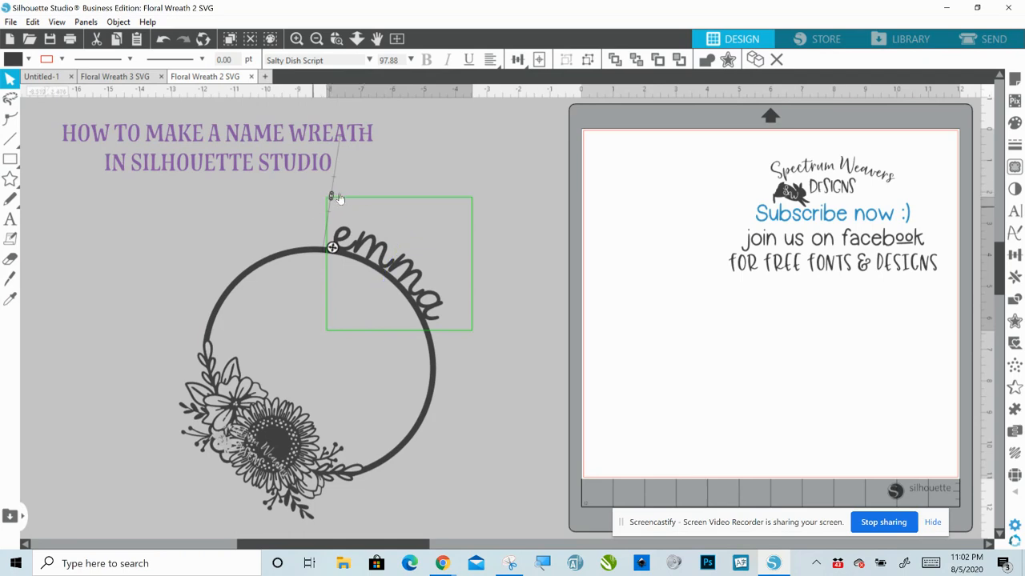
{"action": "left_click_drag", "start_coordinate": [331, 197], "coordinate": [328, 213]}
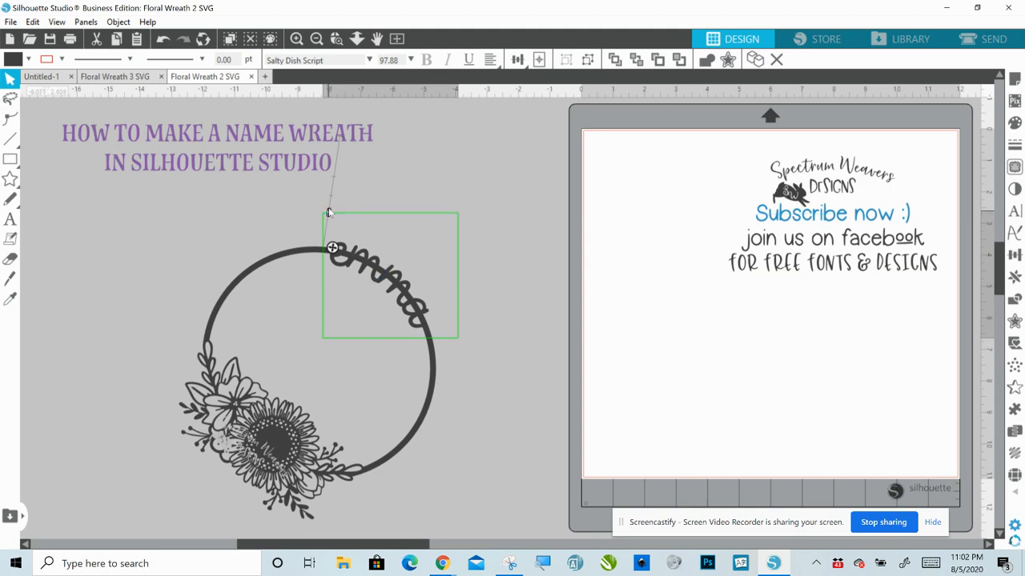
{"action": "left_click", "coordinate": [441, 147]}
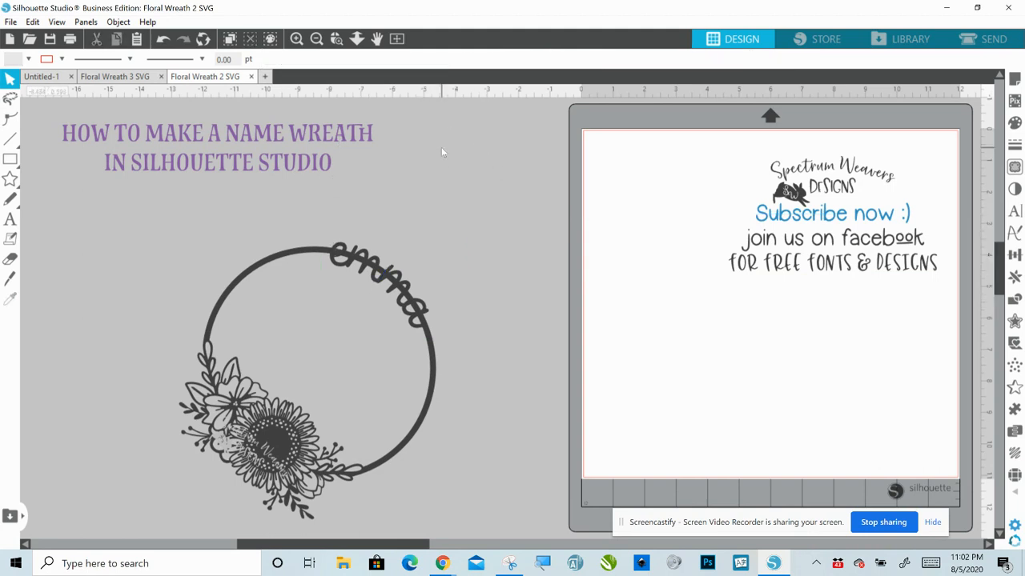
Step: Ungroup the curved name text into separate letter shapes
{"action": "left_click", "coordinate": [349, 264]}
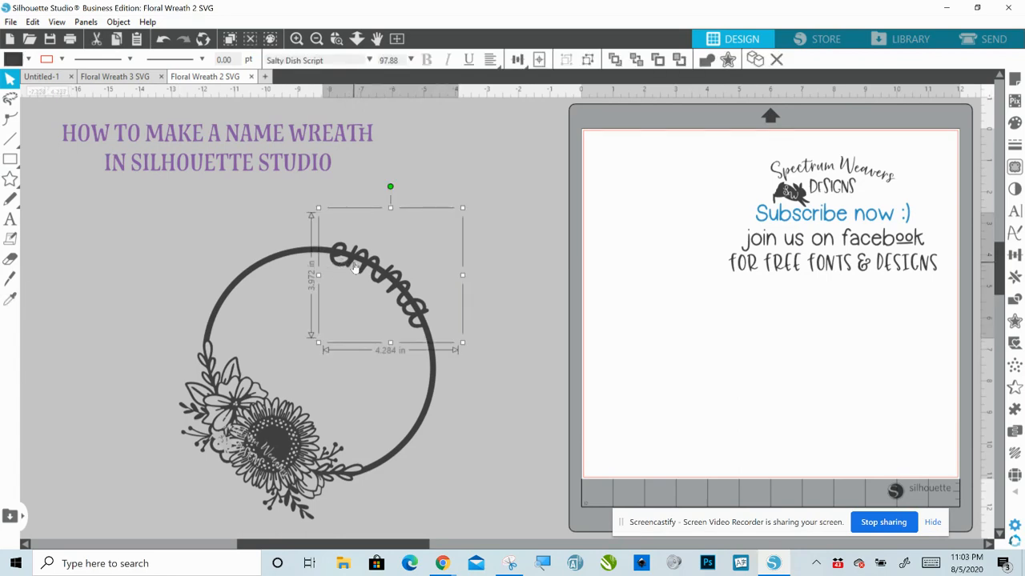
{"action": "right_click", "coordinate": [355, 268]}
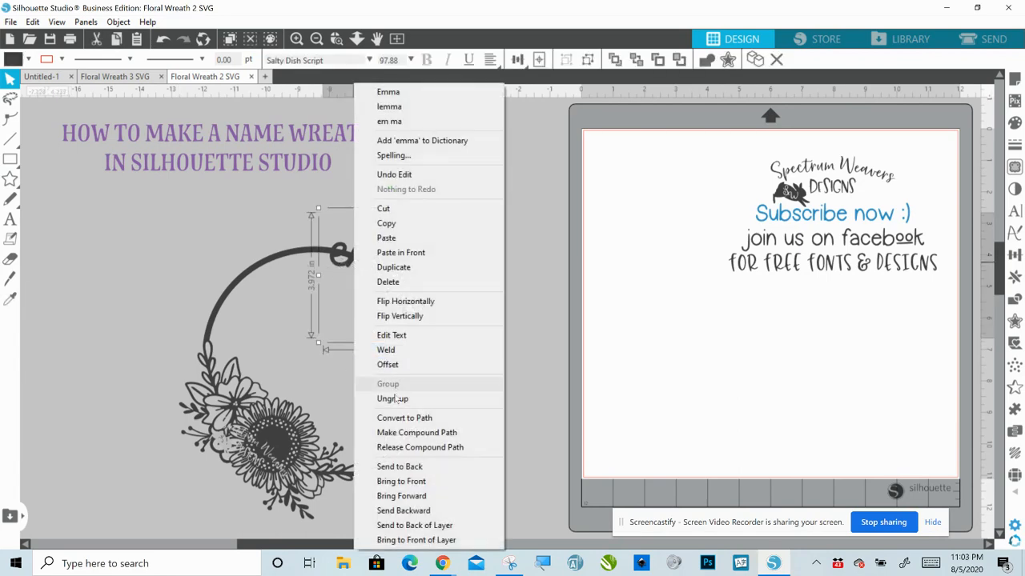
{"action": "left_click", "coordinate": [392, 399]}
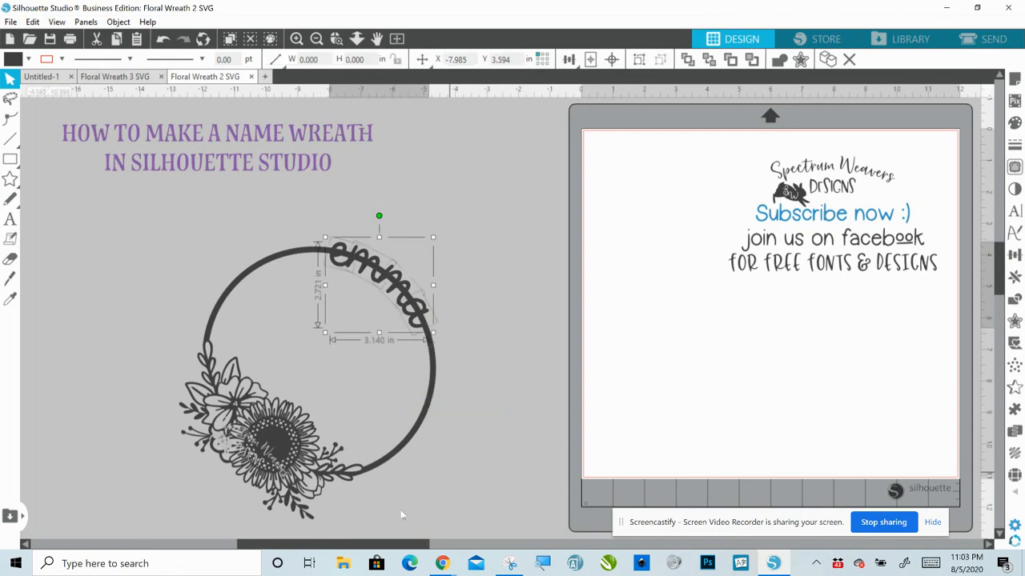
{"action": "left_click", "coordinate": [412, 529]}
Step: Move the floral wreath to the lower left, clear of the curved name letters
{"action": "left_click", "coordinate": [298, 500]}
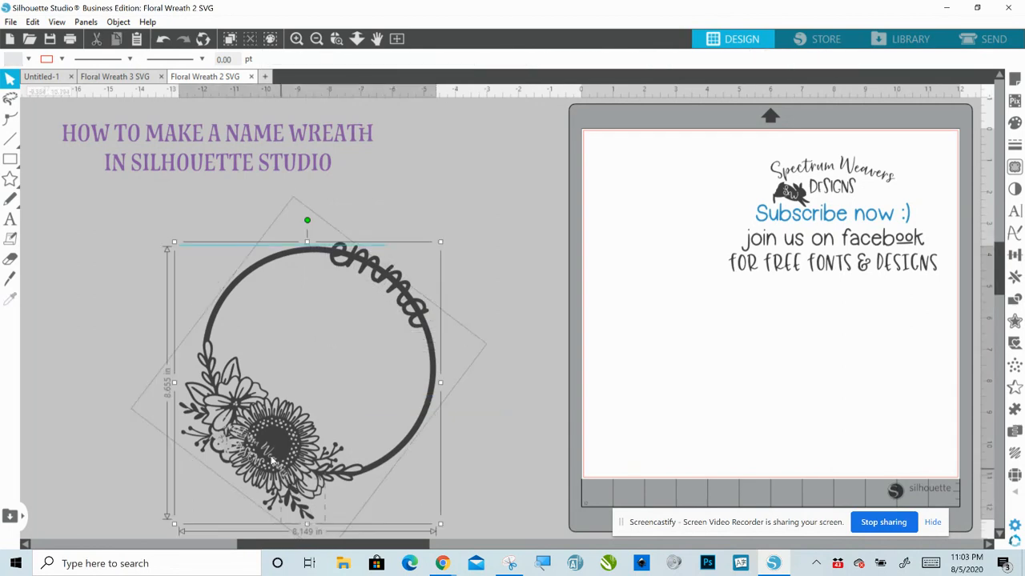
{"action": "left_click_drag", "start_coordinate": [263, 446], "coordinate": [168, 453]}
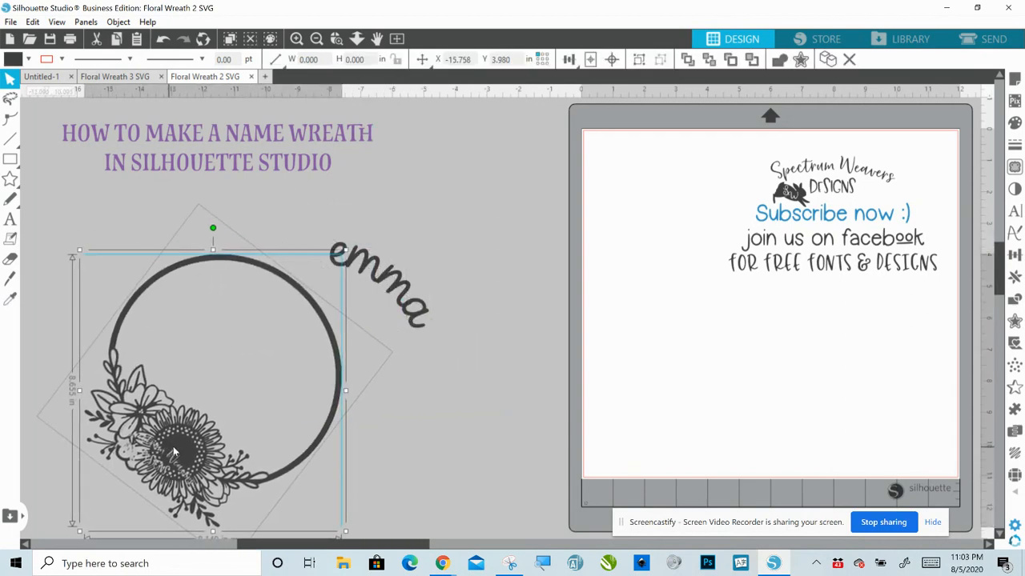
{"action": "left_click", "coordinate": [523, 308]}
{"action": "mouse_move", "coordinate": [331, 218]}
{"action": "left_mouse_down"}
{"action": "mouse_move", "coordinate": [423, 260]}
{"action": "mouse_move", "coordinate": [448, 294]}
{"action": "mouse_move", "coordinate": [389, 219]}
{"action": "left_mouse_up"}
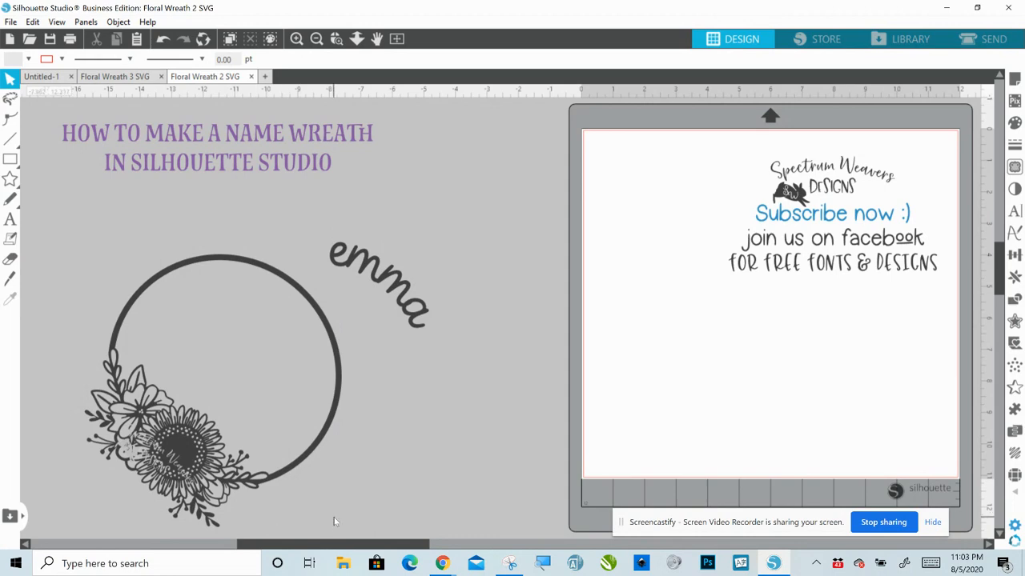
{"action": "left_click_drag", "start_coordinate": [333, 517], "coordinate": [150, 466]}
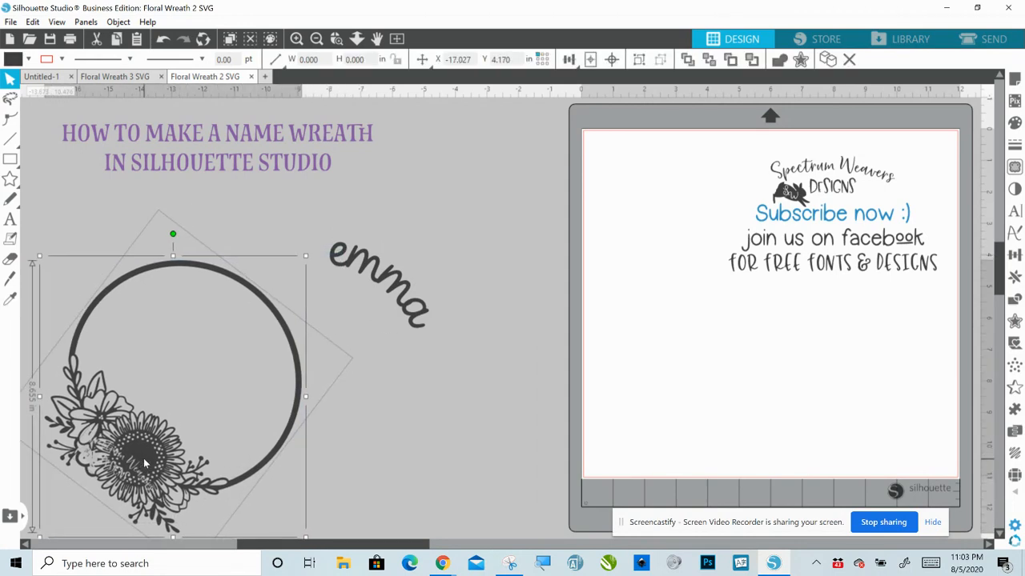
{"action": "left_click", "coordinate": [519, 445]}
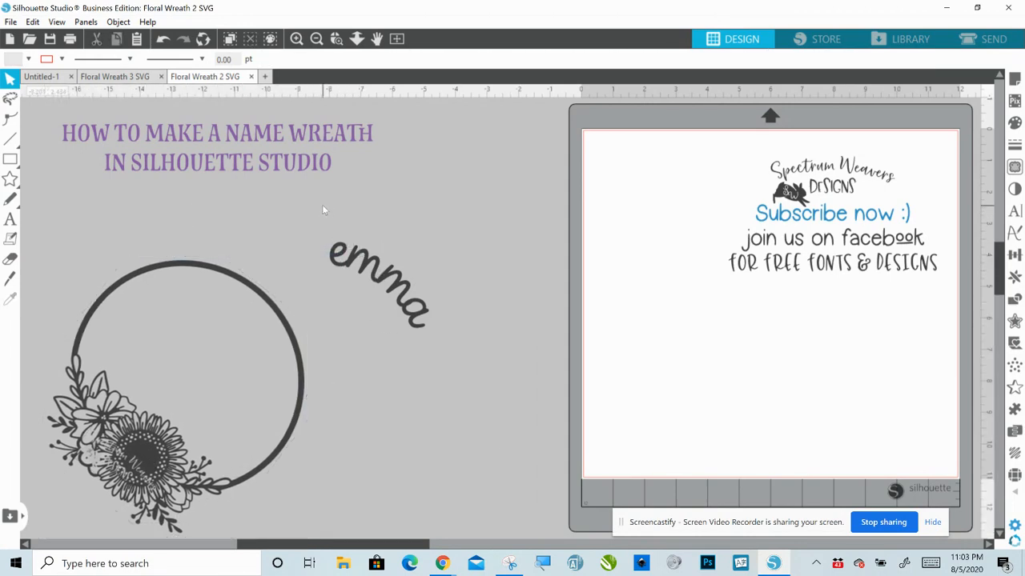
Step: Weld all the letters of the curved name into one shape
{"action": "left_click_drag", "start_coordinate": [322, 204], "coordinate": [434, 281]}
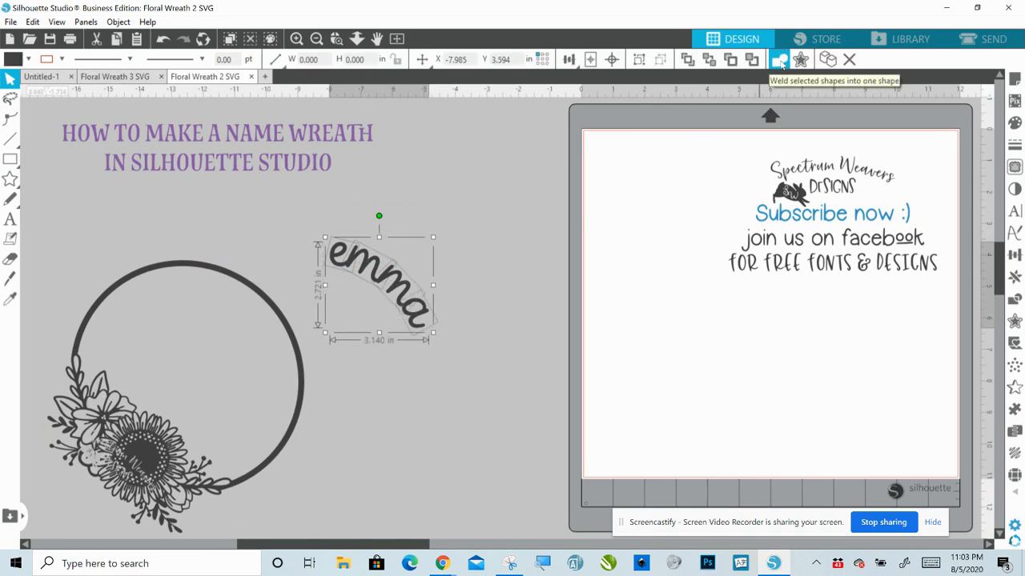
{"action": "right_click", "coordinate": [379, 280]}
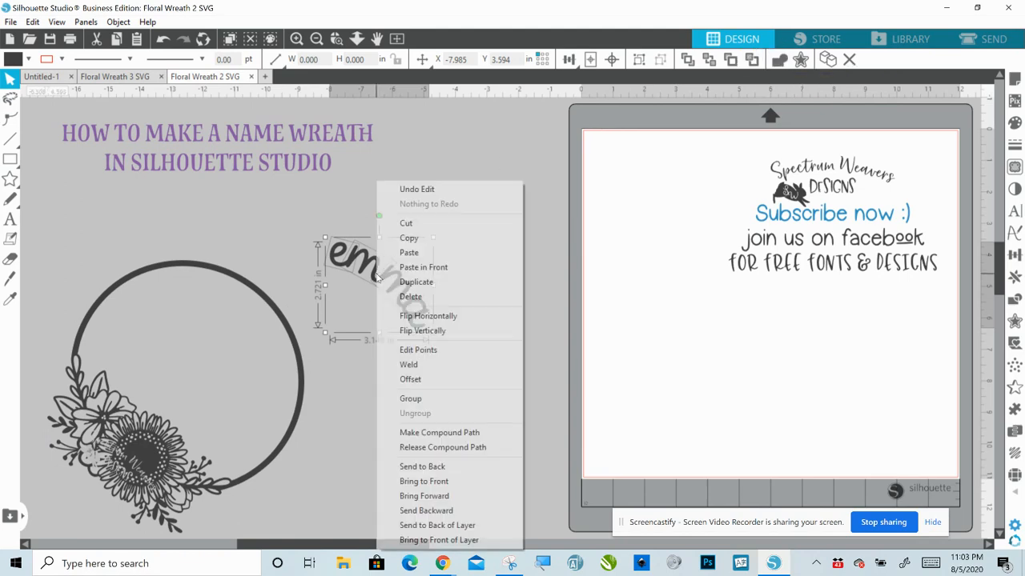
{"action": "left_click", "coordinate": [412, 364]}
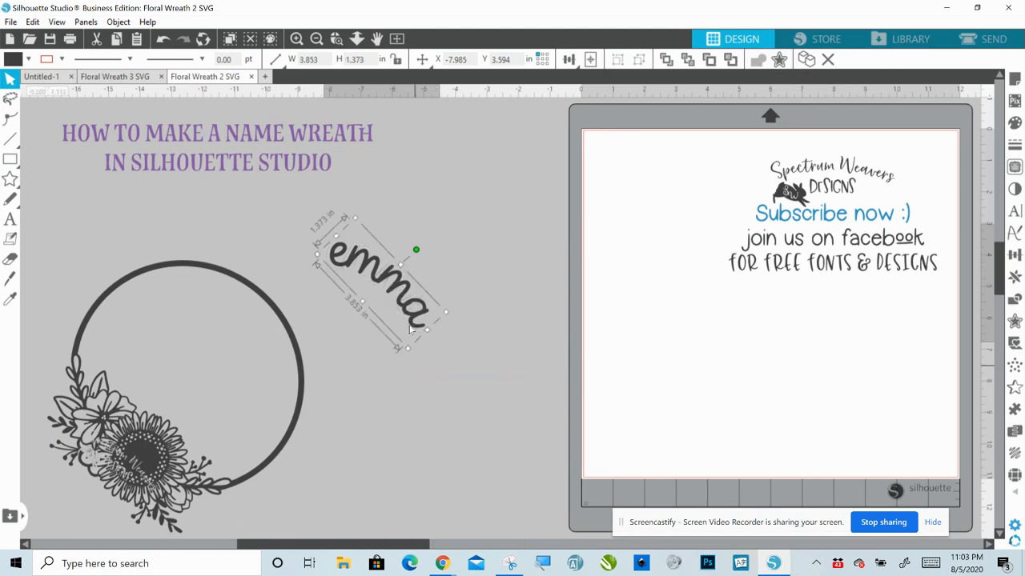
Step: Reposition the floral wreath and place the welded name over its upper-right arc so the letters overlap the ring
{"action": "left_click_drag", "start_coordinate": [403, 286], "coordinate": [515, 248]}
{"action": "left_click", "coordinate": [140, 475]}
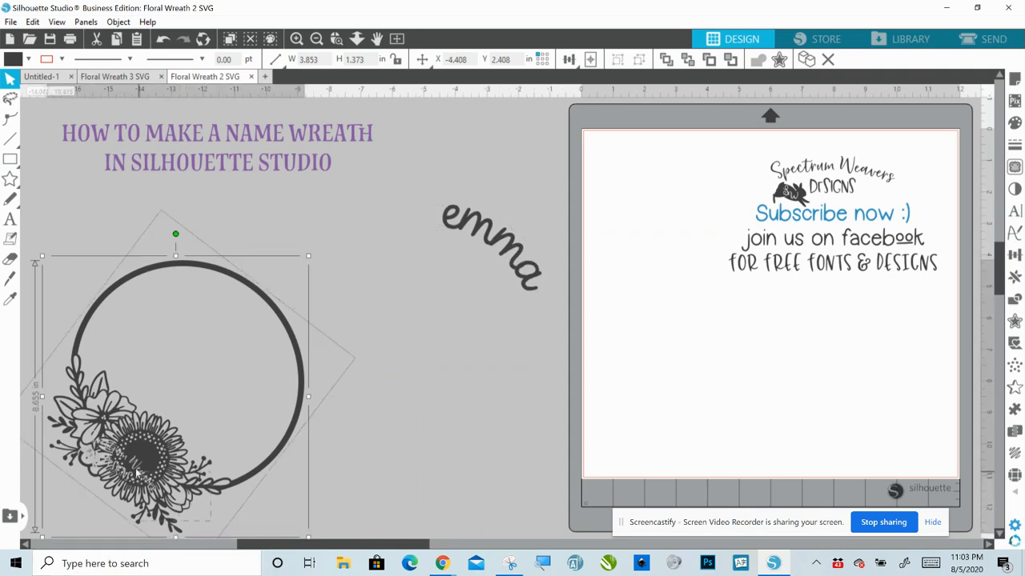
{"action": "left_click_drag", "start_coordinate": [141, 475], "coordinate": [266, 447]}
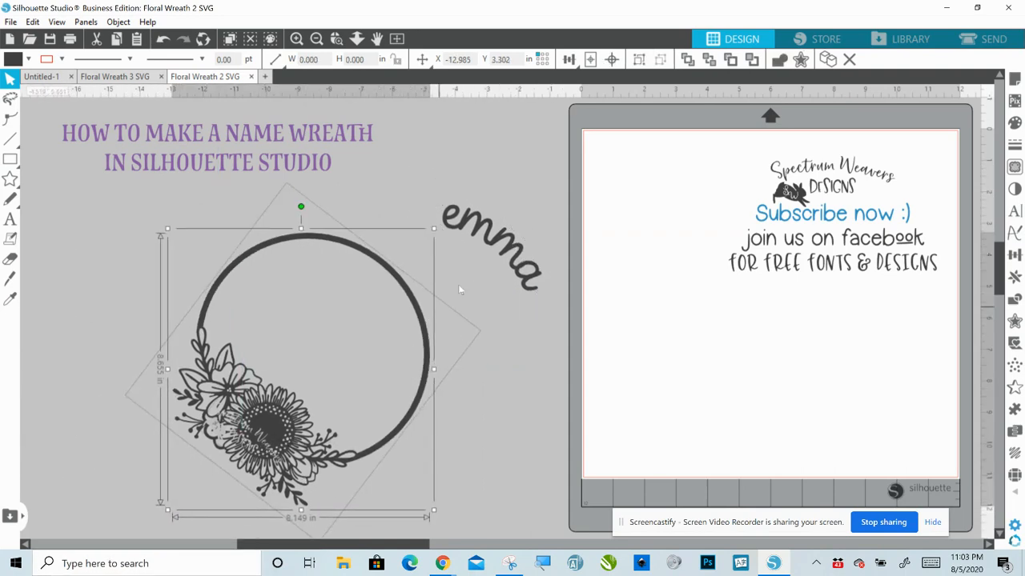
{"action": "left_click", "coordinate": [498, 295]}
{"action": "left_click_drag", "start_coordinate": [489, 237], "coordinate": [370, 255]}
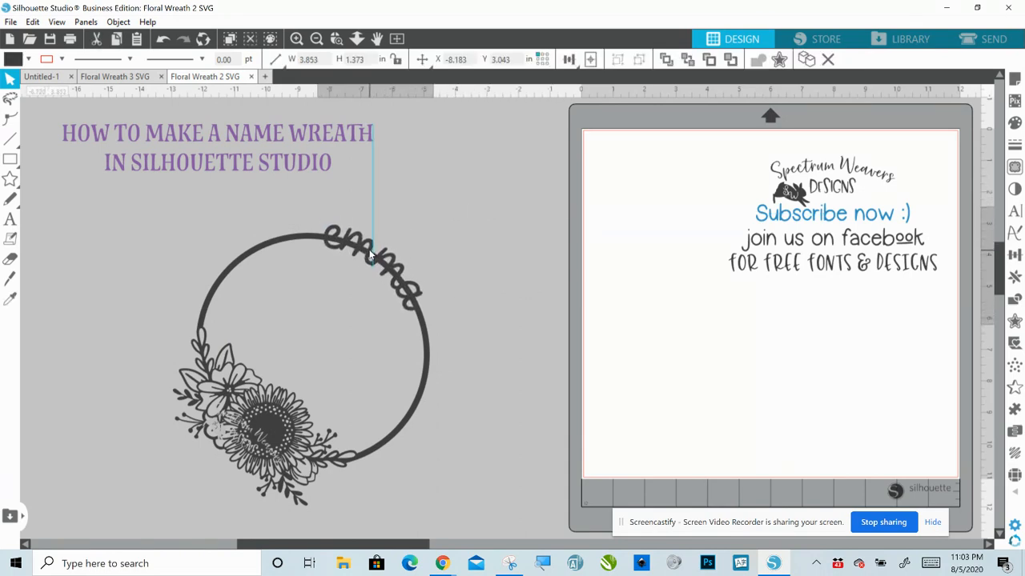
{"action": "left_click_drag", "start_coordinate": [370, 254], "coordinate": [370, 254]}
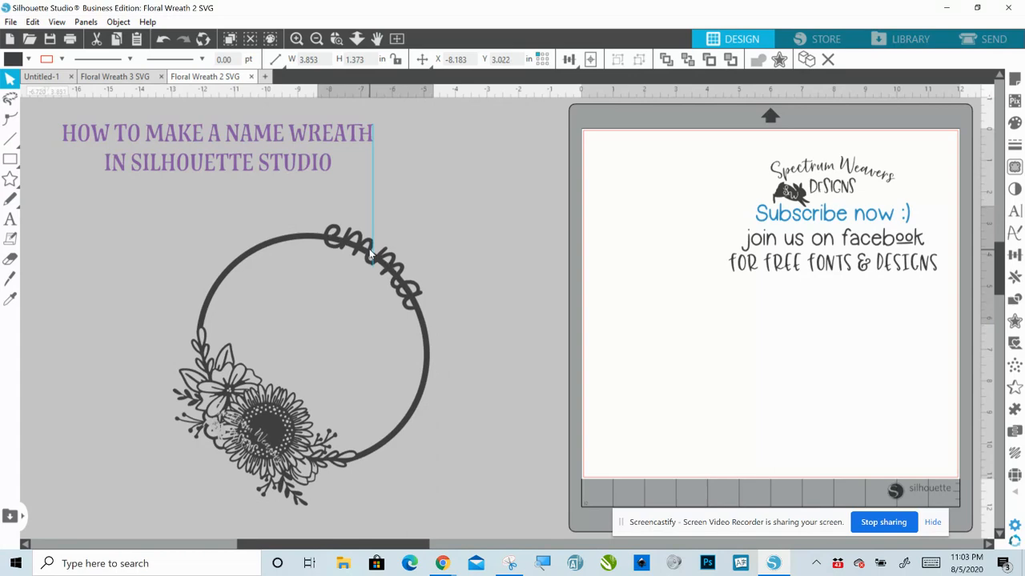
{"action": "key", "text": "Escape"}
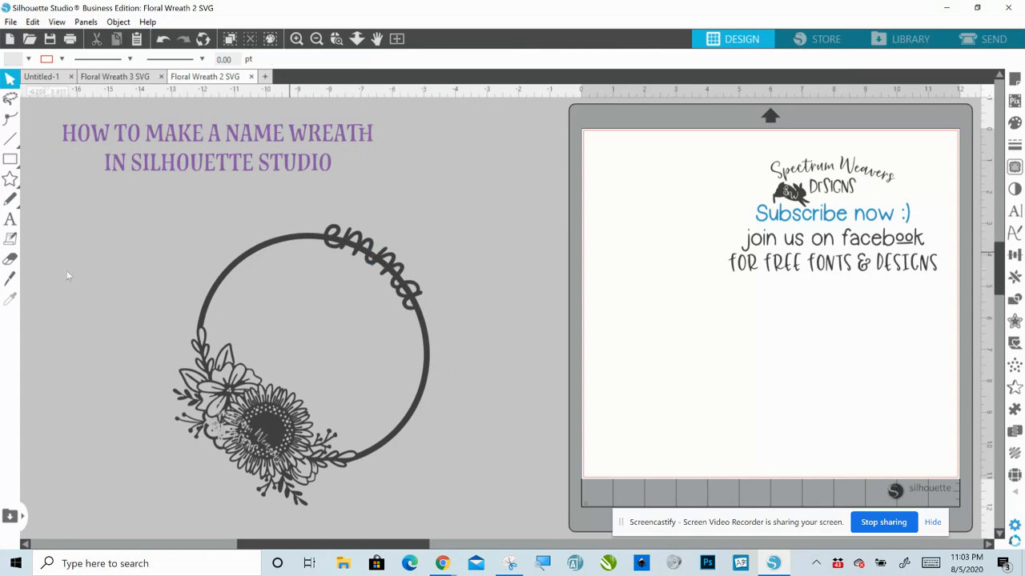
Step: Draw a rectangle about 3.66 by 3.45 in at the wreath's upper left, send it to back, and delete the stray thin rectangle
{"action": "left_click", "coordinate": [9, 179]}
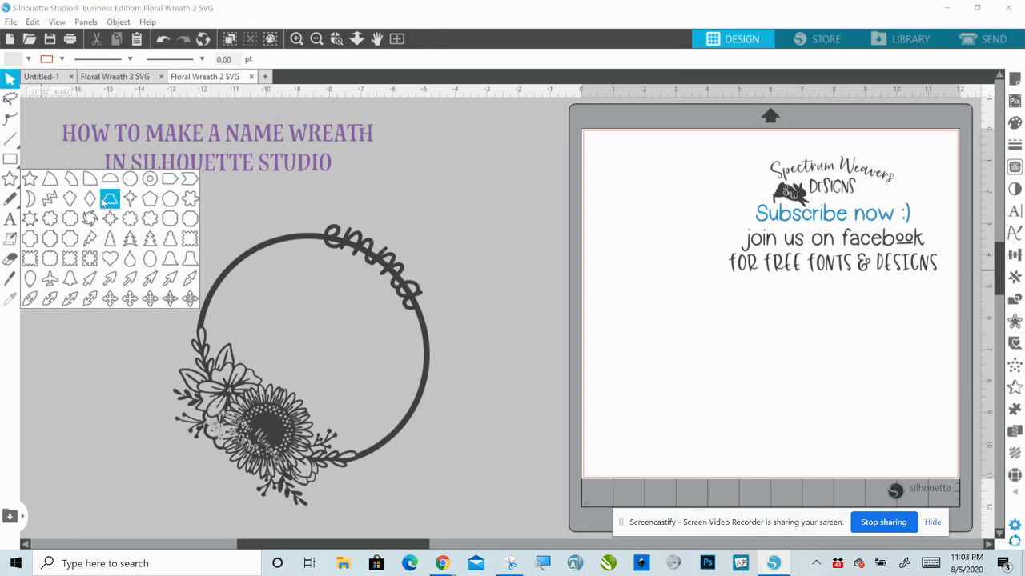
{"action": "left_click", "coordinate": [9, 161]}
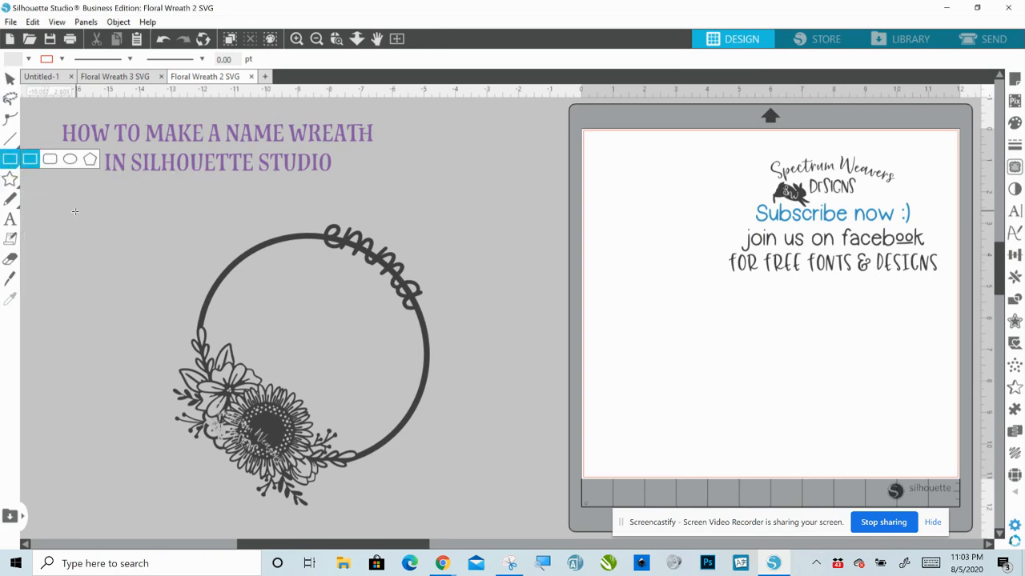
{"action": "left_click_drag", "start_coordinate": [75, 213], "coordinate": [192, 324]}
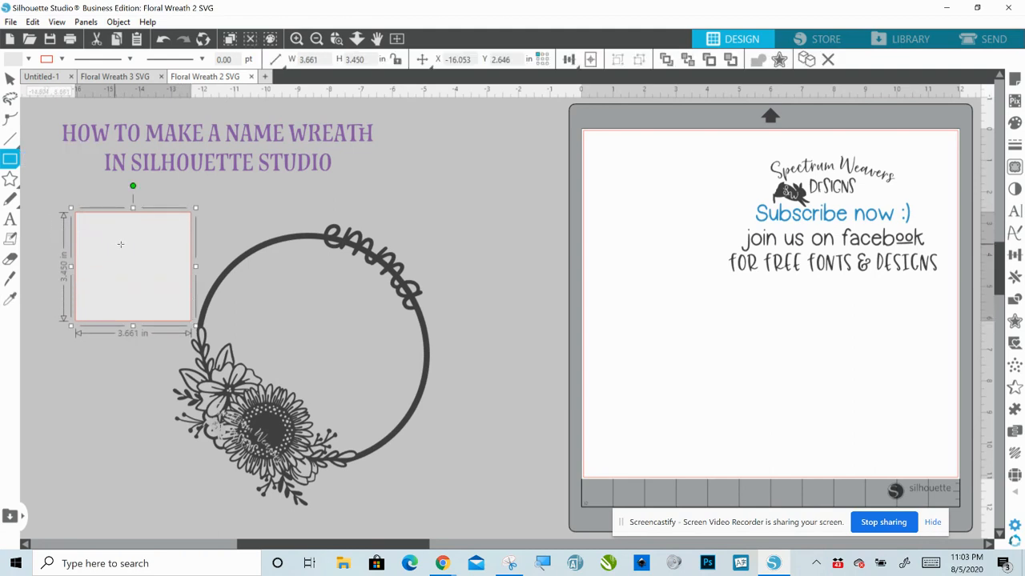
{"action": "right_click", "coordinate": [123, 251]}
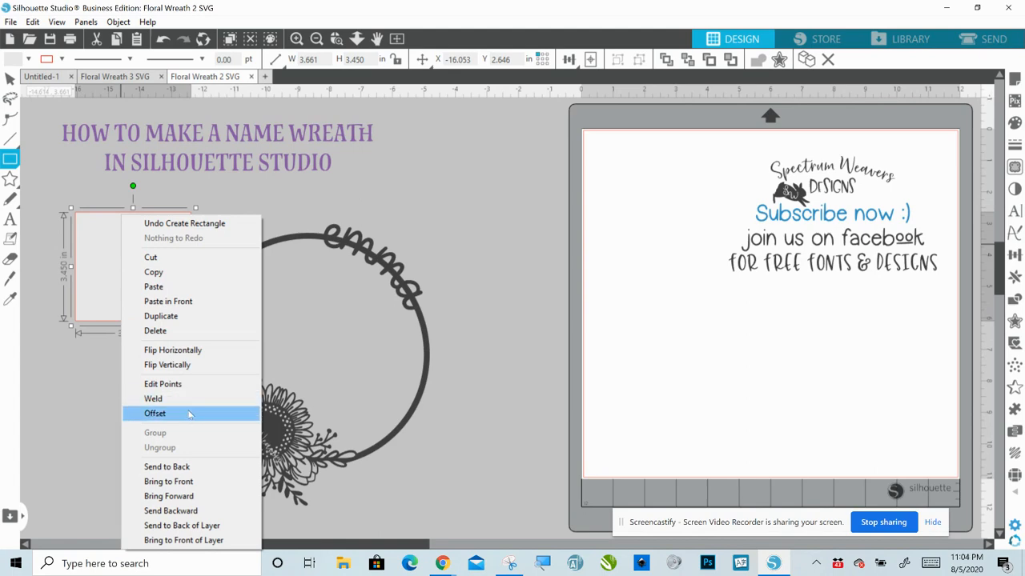
{"action": "left_click", "coordinate": [166, 467]}
{"action": "mouse_move", "coordinate": [127, 247]}
{"action": "left_mouse_down"}
{"action": "mouse_move", "coordinate": [172, 260]}
{"action": "mouse_move", "coordinate": [187, 247]}
{"action": "mouse_move", "coordinate": [165, 246]}
{"action": "left_mouse_up"}
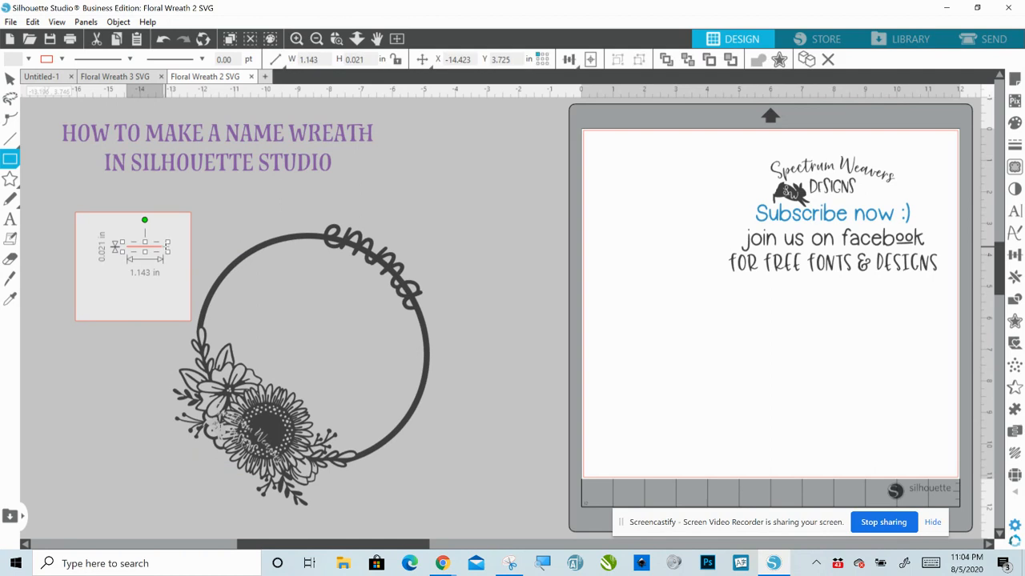
{"action": "key", "text": "Delete"}
{"action": "left_click", "coordinate": [10, 77]}
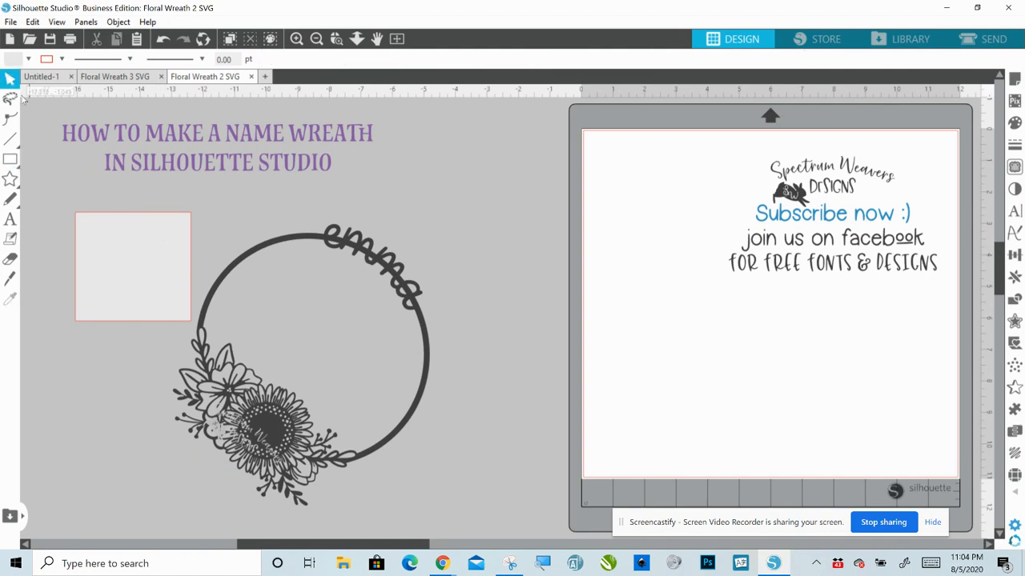
Step: Move the rectangle behind the curved name and enlarge it to about 3.99 by 3.76 in so it covers the last letter
{"action": "left_click_drag", "start_coordinate": [113, 281], "coordinate": [362, 255]}
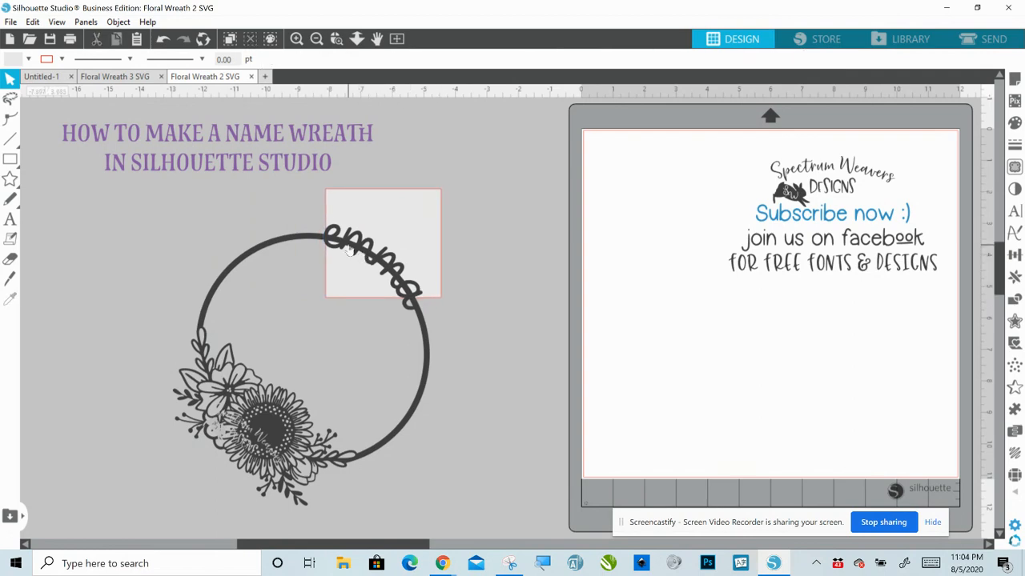
{"action": "left_click", "coordinate": [423, 240]}
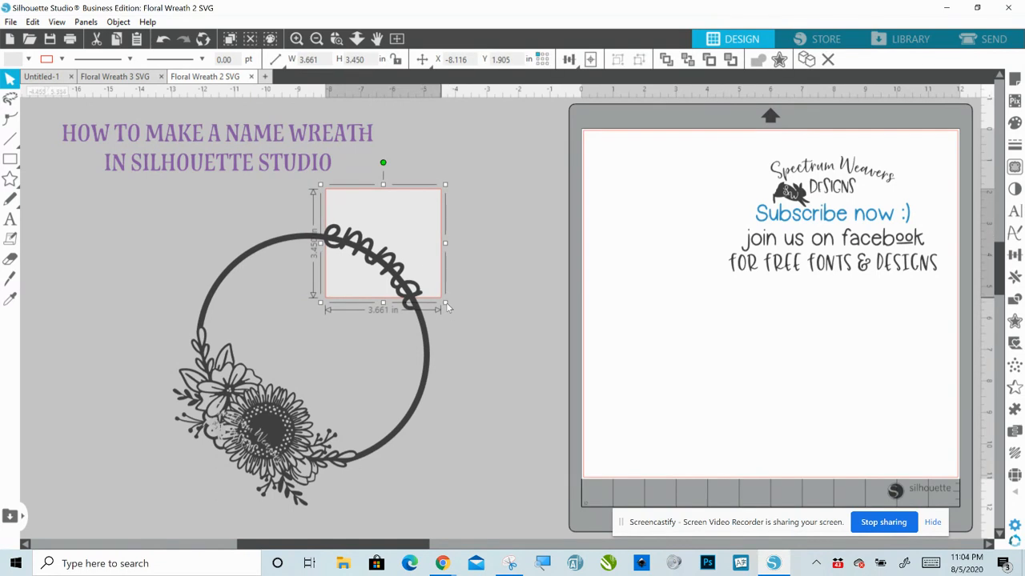
{"action": "left_click_drag", "start_coordinate": [446, 304], "coordinate": [459, 317]}
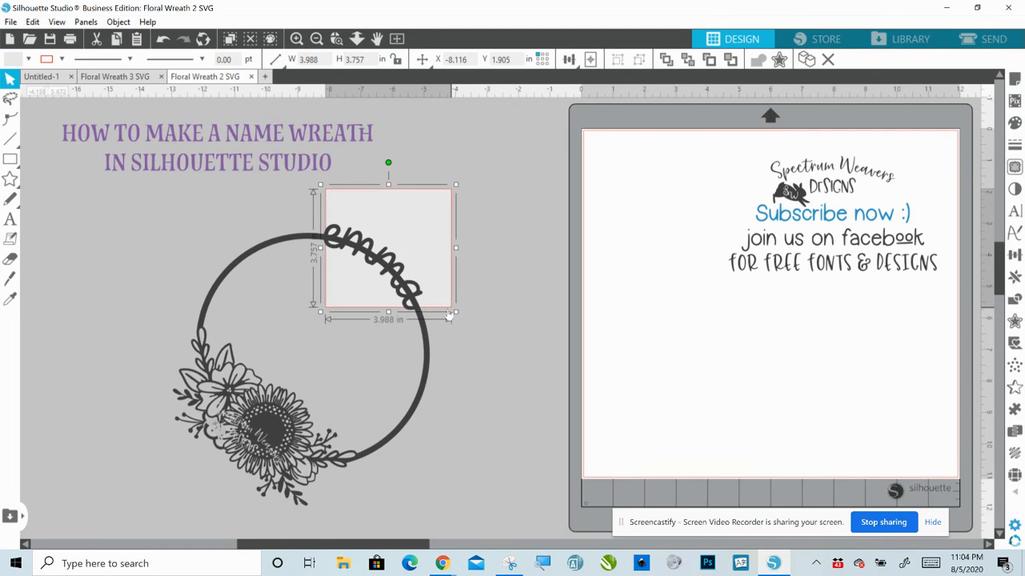
{"action": "left_click", "coordinate": [520, 346]}
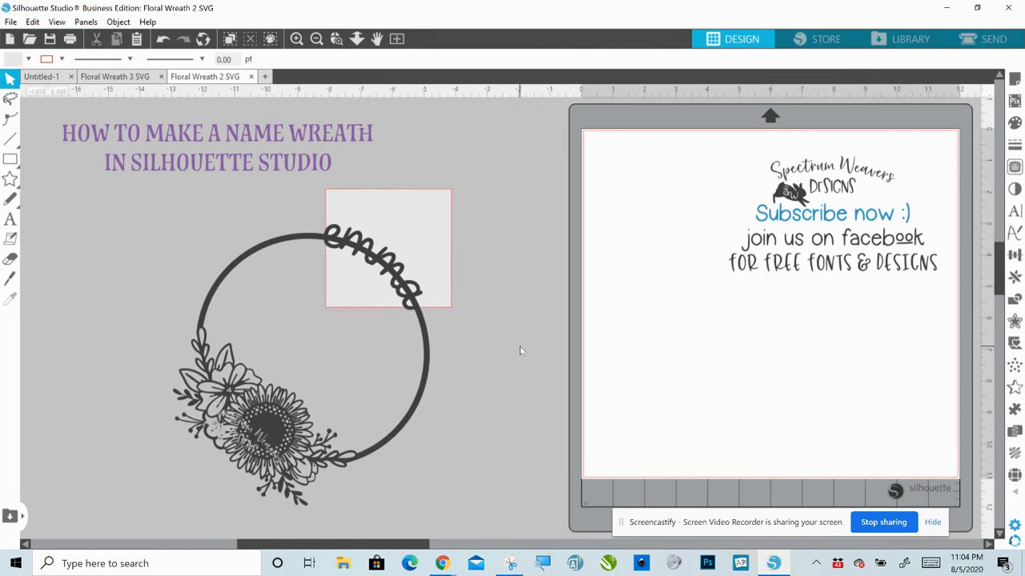
Step: Select the wreath, the name and the rectangle together and divide them with the Divide operation
{"action": "left_click_drag", "start_coordinate": [107, 284], "coordinate": [356, 307]}
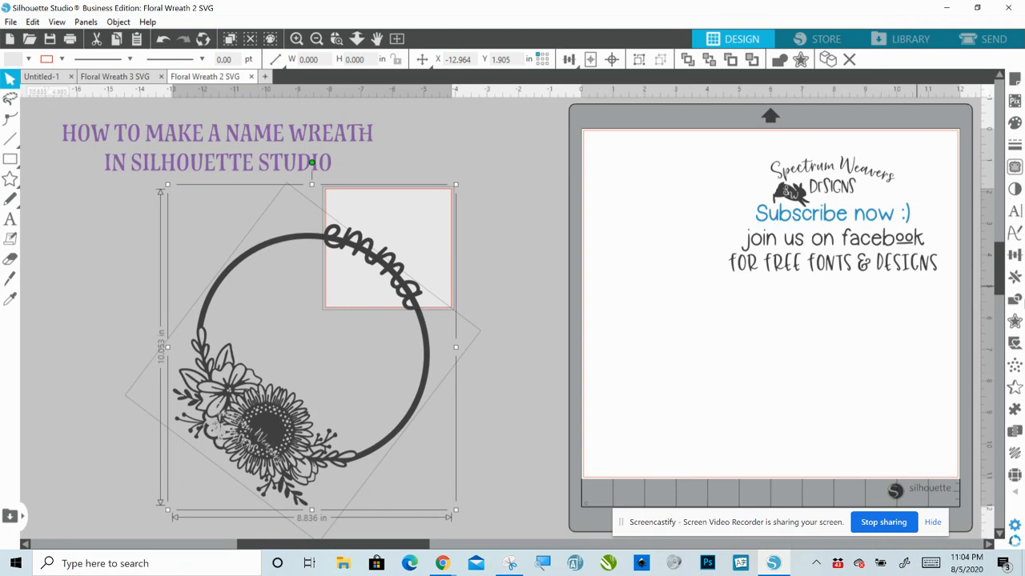
{"action": "left_click", "coordinate": [1014, 299]}
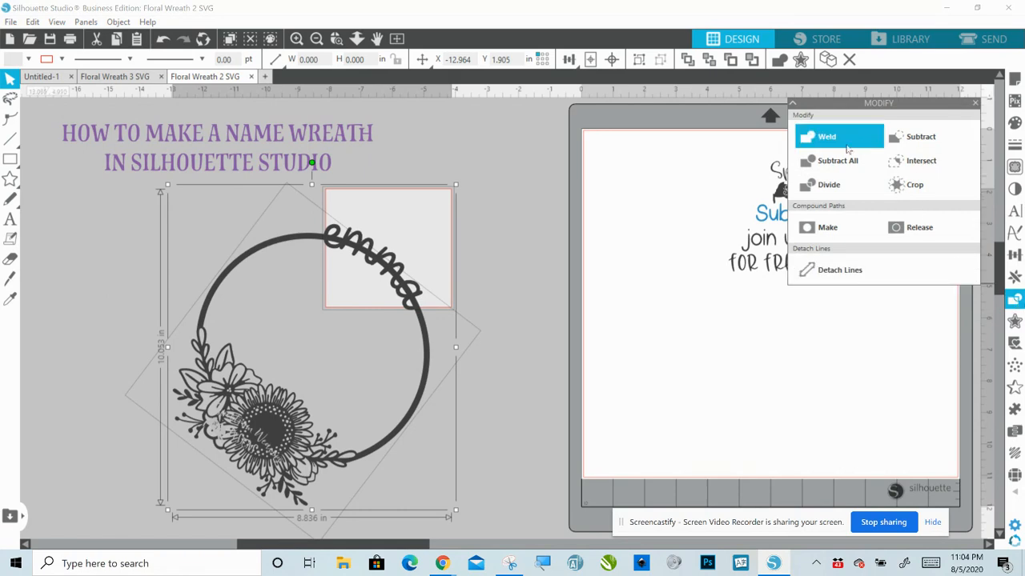
{"action": "left_click", "coordinate": [827, 186]}
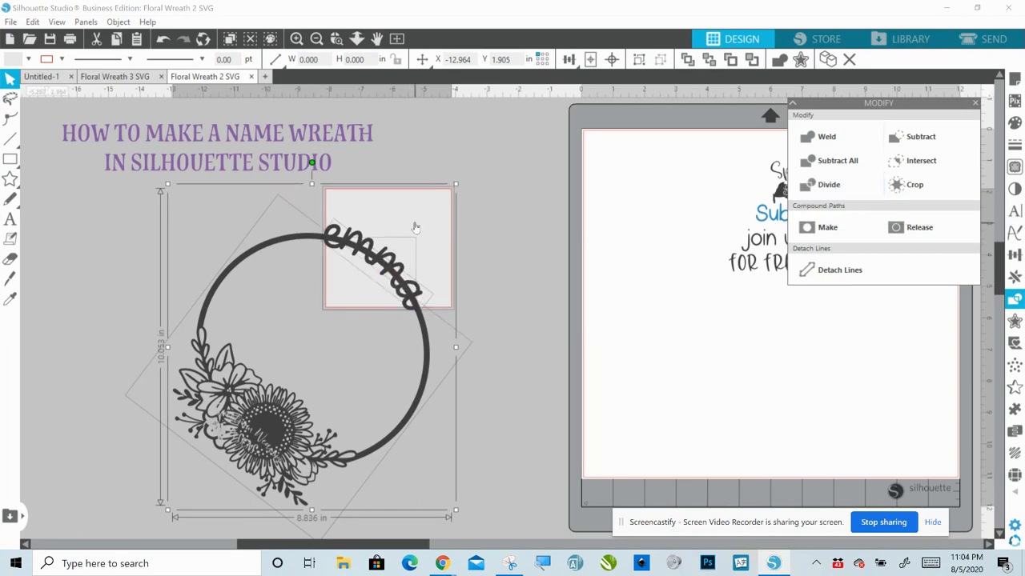
{"action": "left_click", "coordinate": [595, 231]}
Step: Delete the two divided rectangle pieces outside and inside the ring
{"action": "left_click", "coordinate": [423, 210]}
{"action": "key", "text": "Delete"}
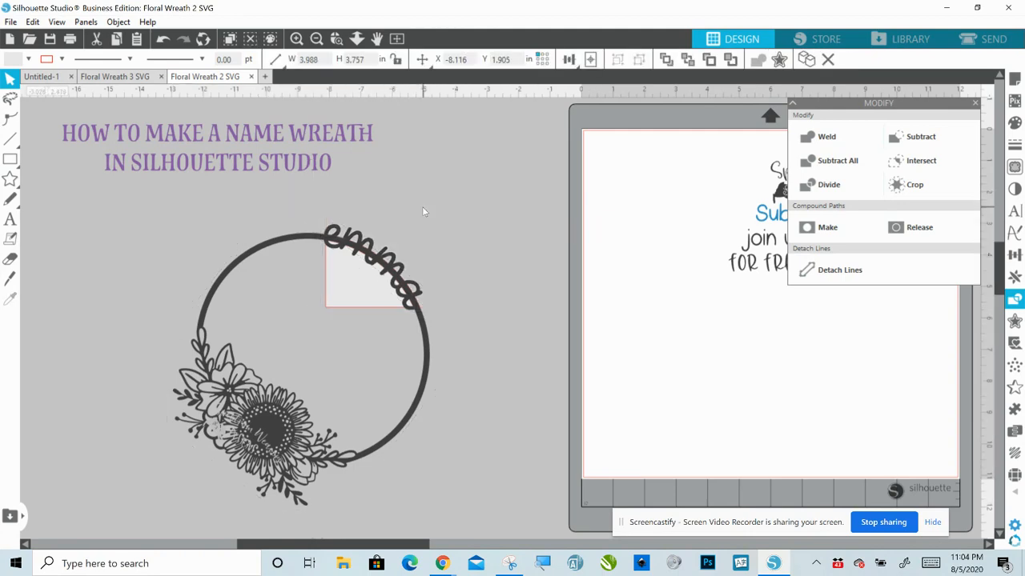
{"action": "left_click", "coordinate": [343, 308]}
{"action": "key", "text": "Delete"}
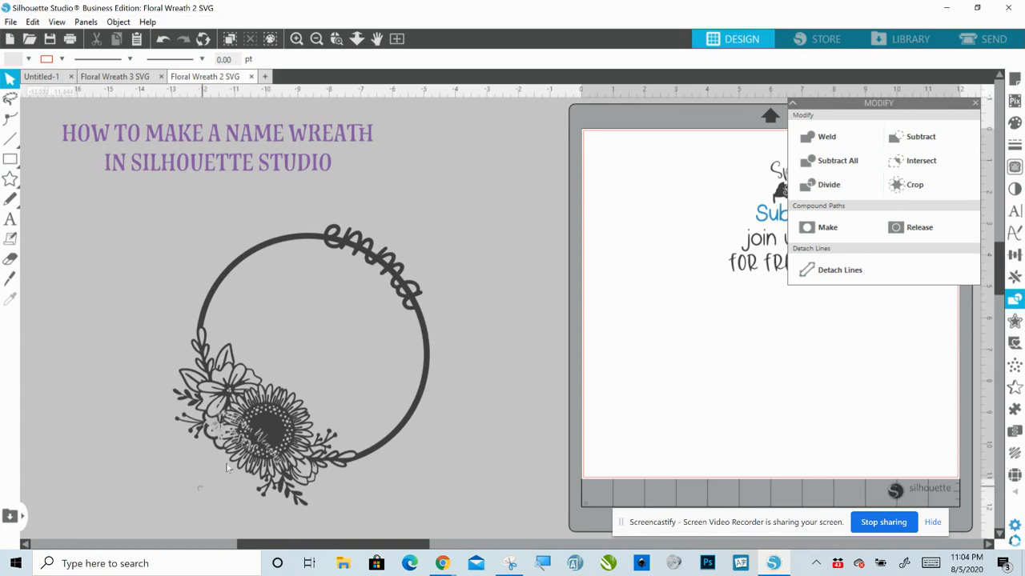
Step: Move the wreath down and to the left of the name, pull the cut ring arc out of the letters and delete it
{"action": "left_click", "coordinate": [262, 440]}
{"action": "left_click_drag", "start_coordinate": [262, 439], "coordinate": [208, 459]}
{"action": "left_click", "coordinate": [473, 336]}
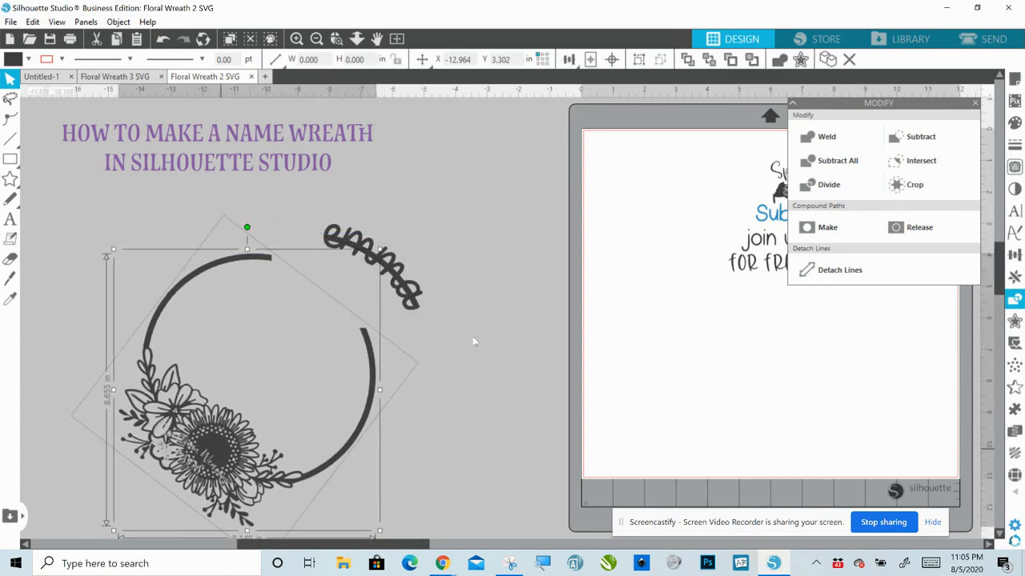
{"action": "left_click_drag", "start_coordinate": [416, 307], "coordinate": [566, 299]}
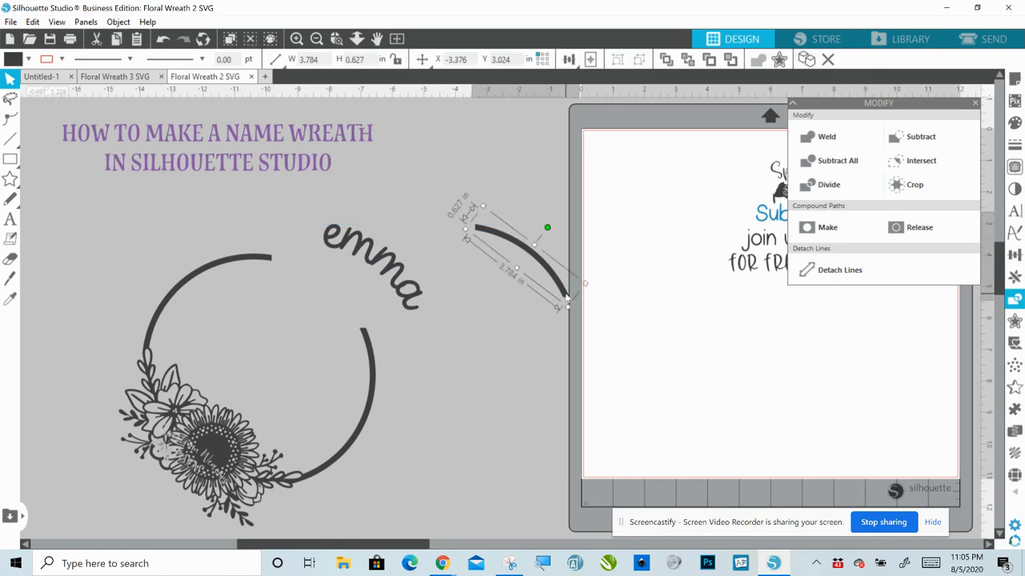
{"action": "key", "text": "Delete"}
Step: Fit the curved name into the ring's gap with its end letters overlapping the ring, and weld it to the wreath
{"action": "left_click_drag", "start_coordinate": [375, 255], "coordinate": [327, 278]}
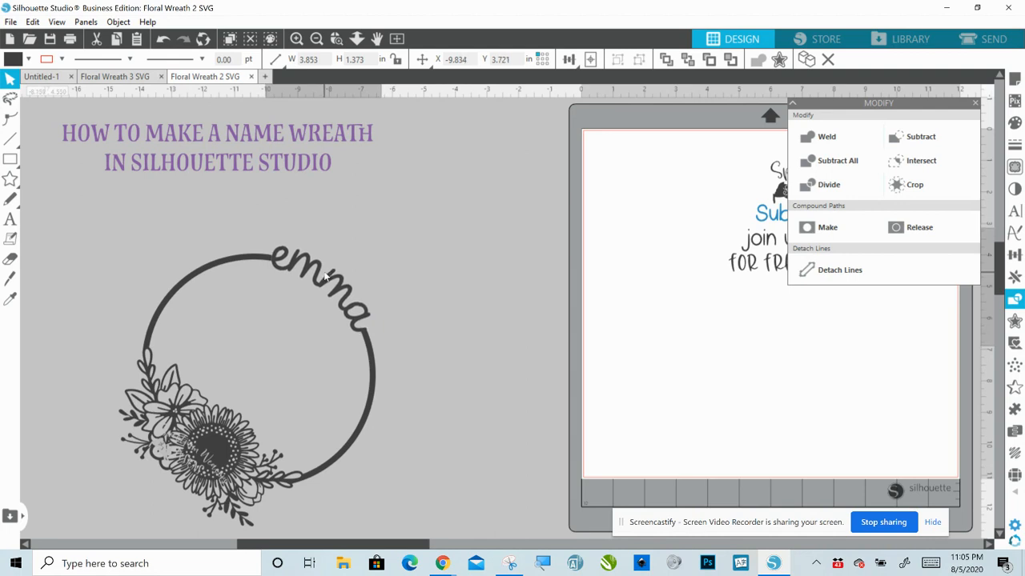
{"action": "left_click", "coordinate": [324, 273]}
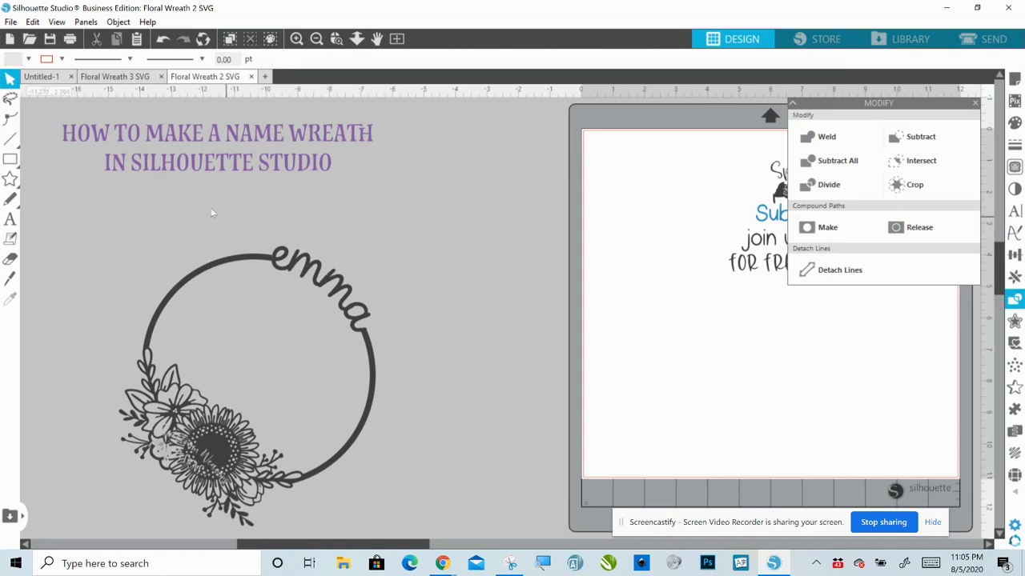
{"action": "left_click", "coordinate": [252, 280]}
{"action": "left_click", "coordinate": [276, 276], "text": "shift"}
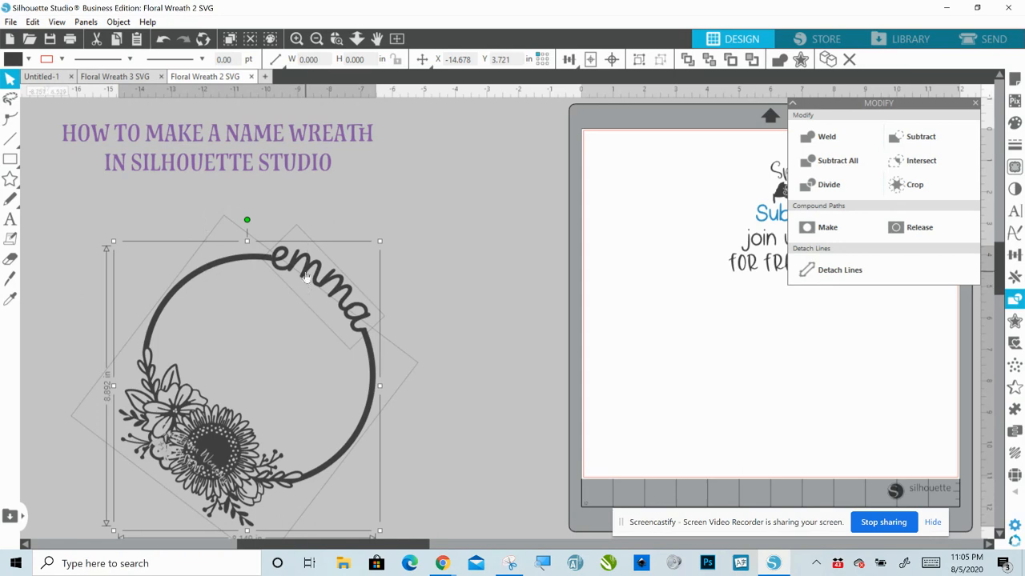
{"action": "right_click", "coordinate": [306, 276]}
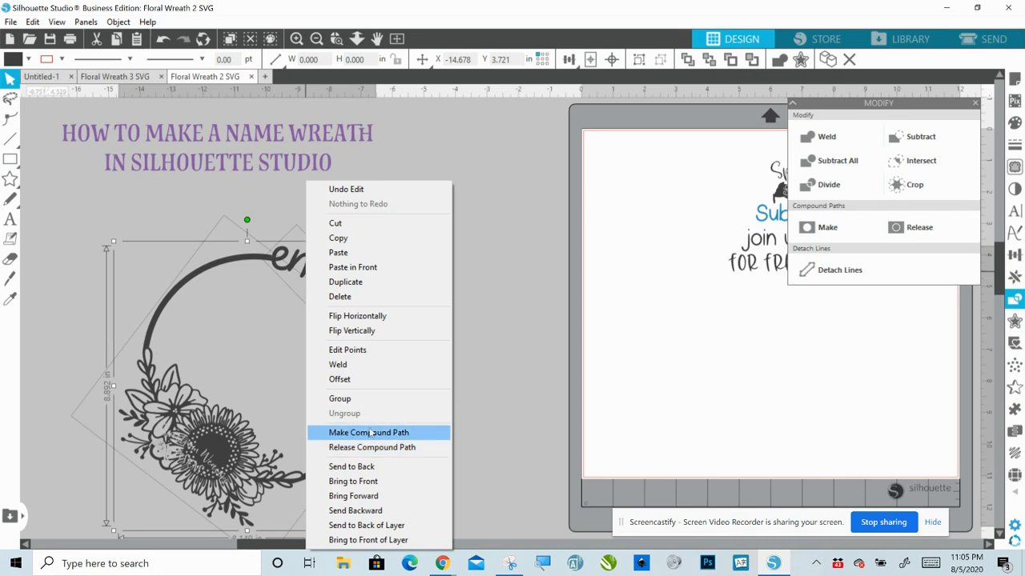
{"action": "left_click", "coordinate": [349, 369]}
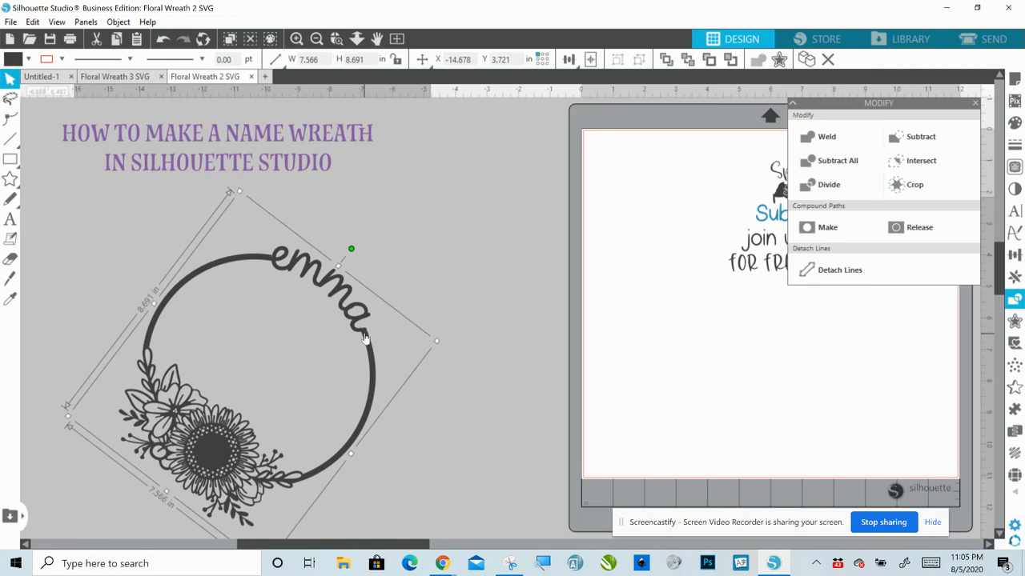
{"action": "right_click", "coordinate": [181, 455]}
{"action": "left_click", "coordinate": [224, 368]}
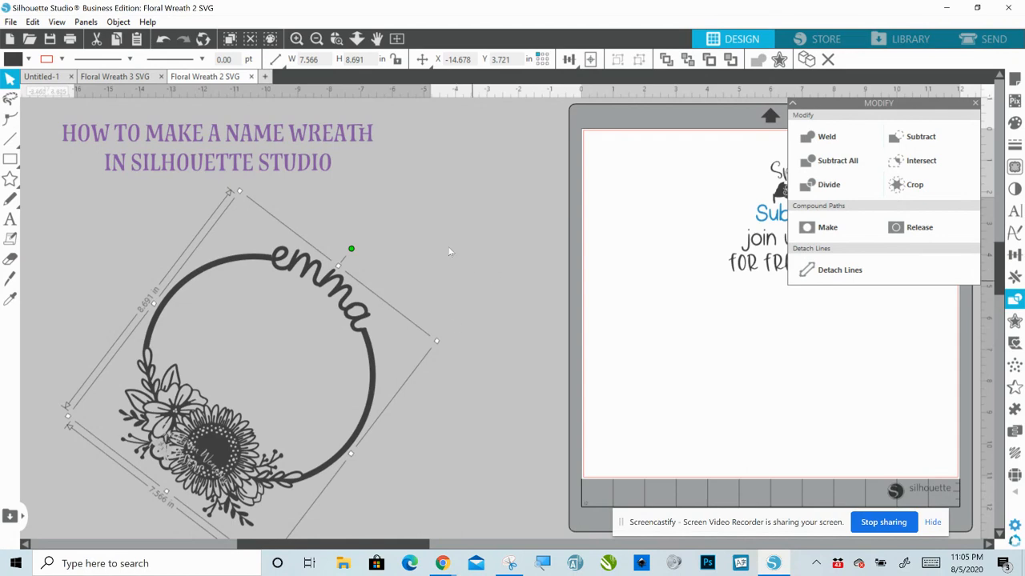
{"action": "left_click", "coordinate": [454, 224]}
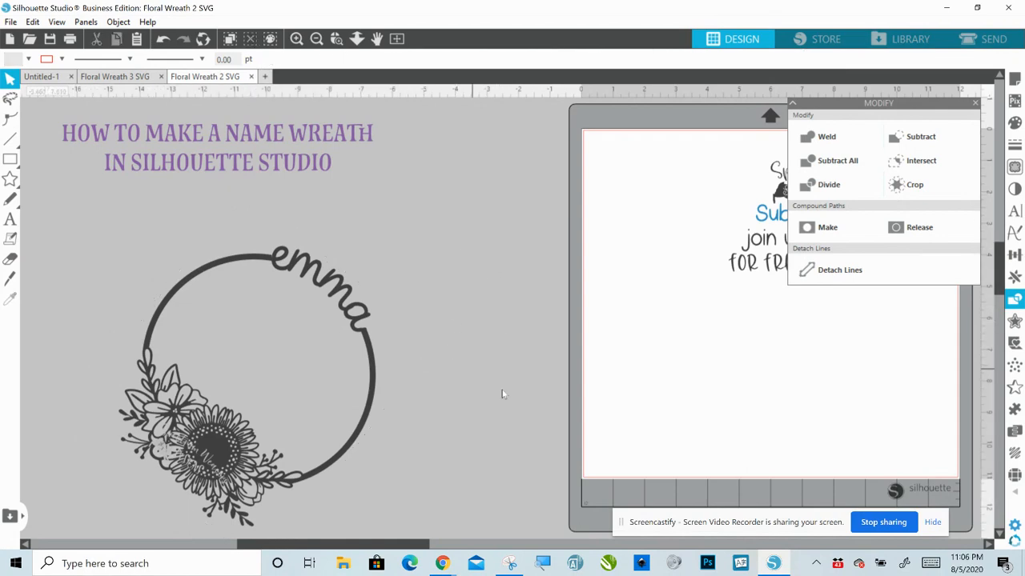